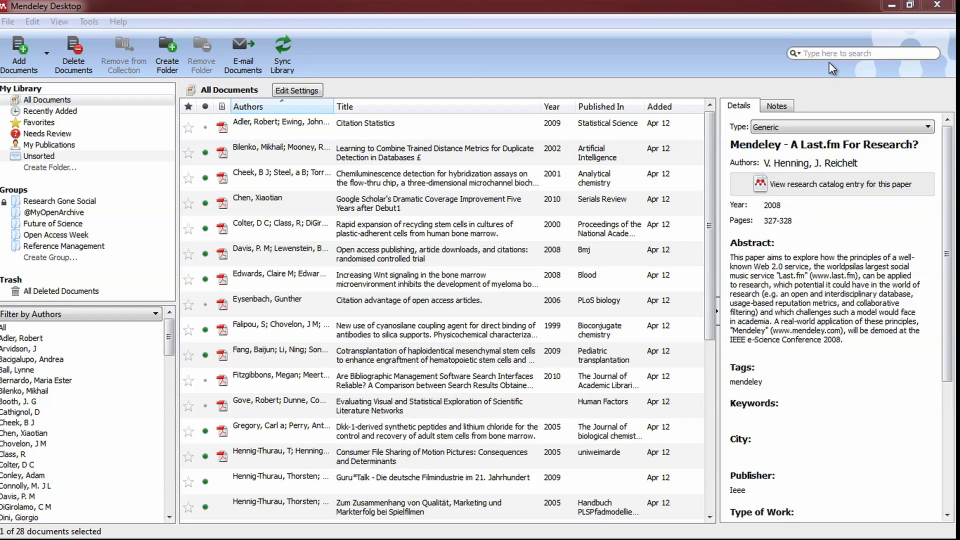
Show all documents, search for 'mendeley', and open 'Mendeley - A Last.fm For Research?' as a PDF
click(47, 99)
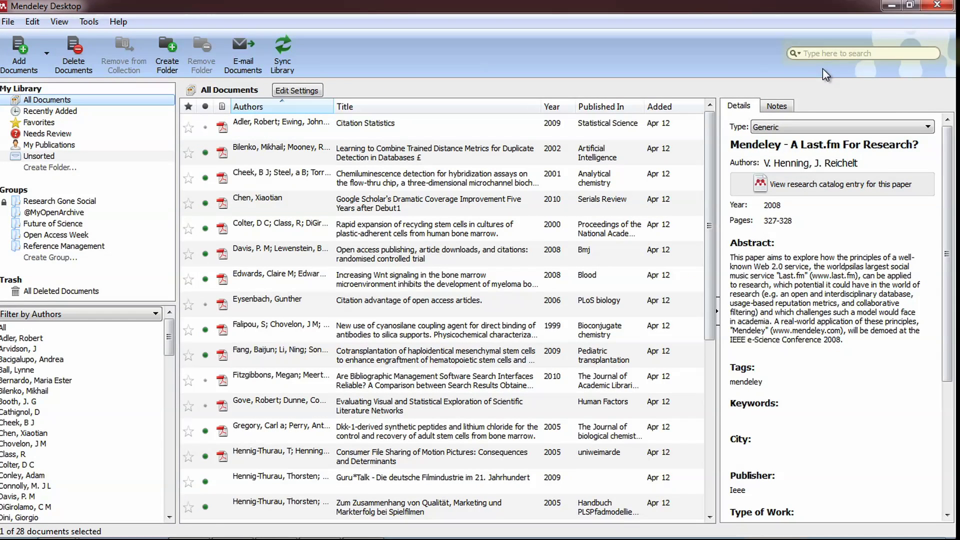
click(838, 53)
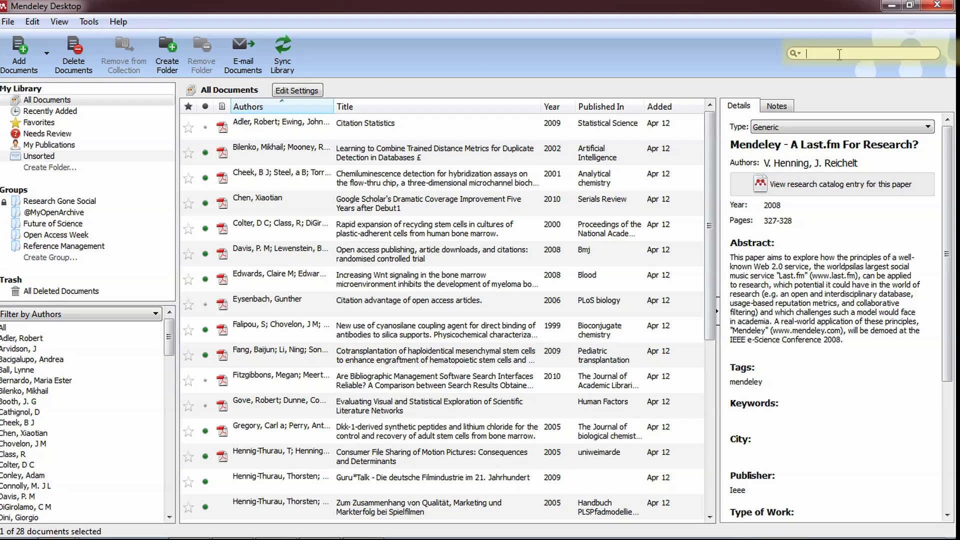
text(mendeley)
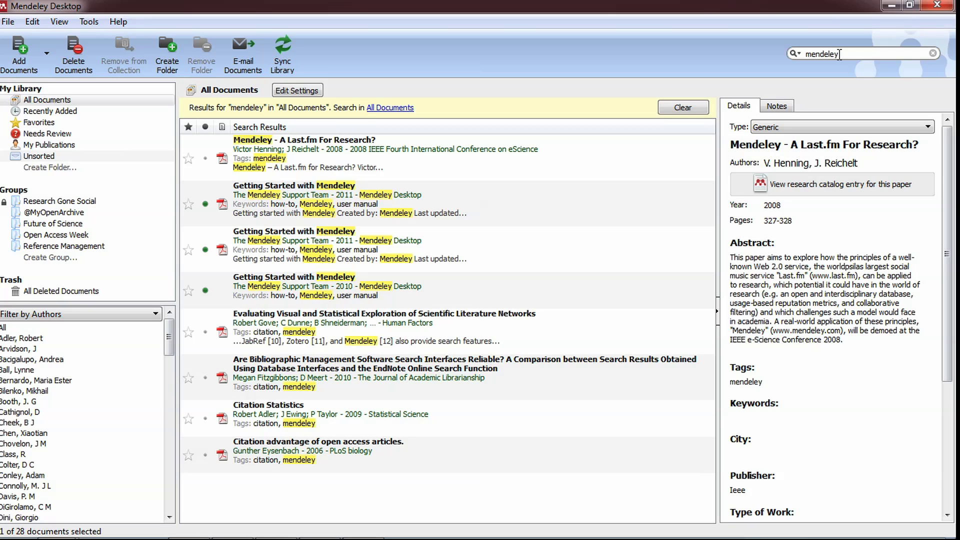
click(346, 144)
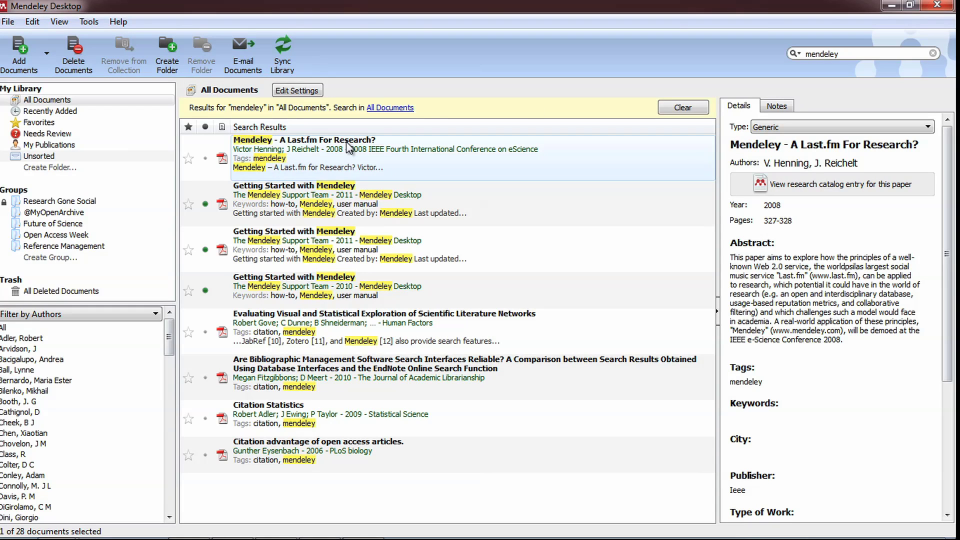
double_click(346, 149)
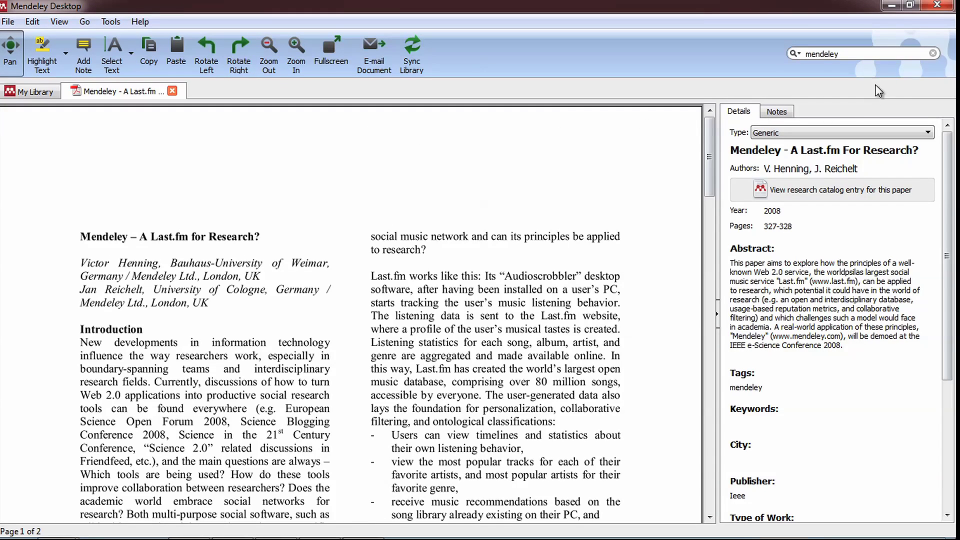
Find 'social' in the open Last.fm paper and step through its highlighted matches
click(933, 53)
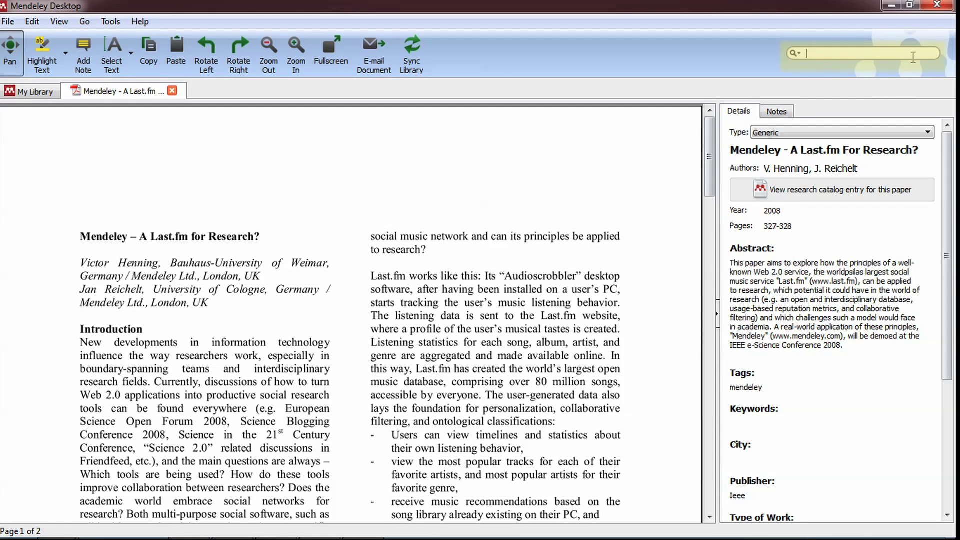
text(social)
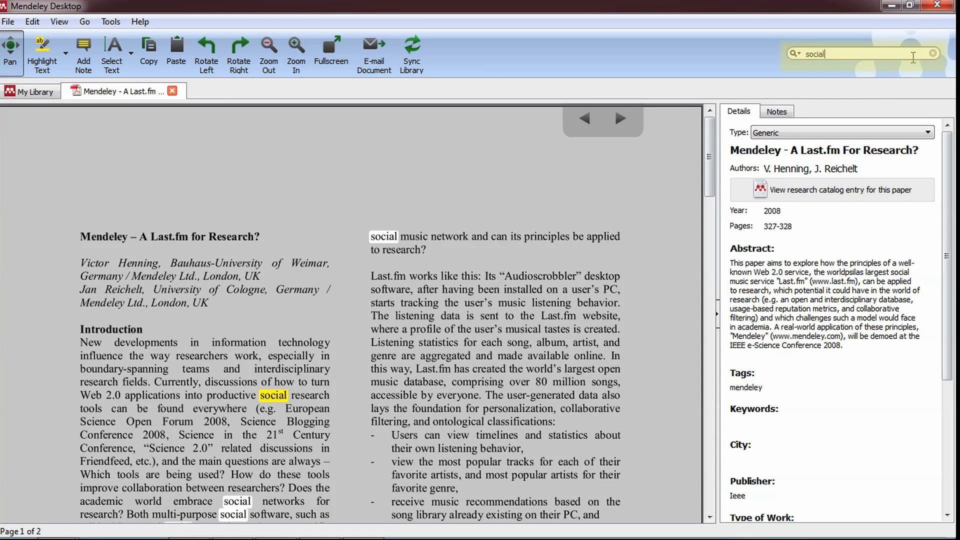
key(Return)
key(Return)
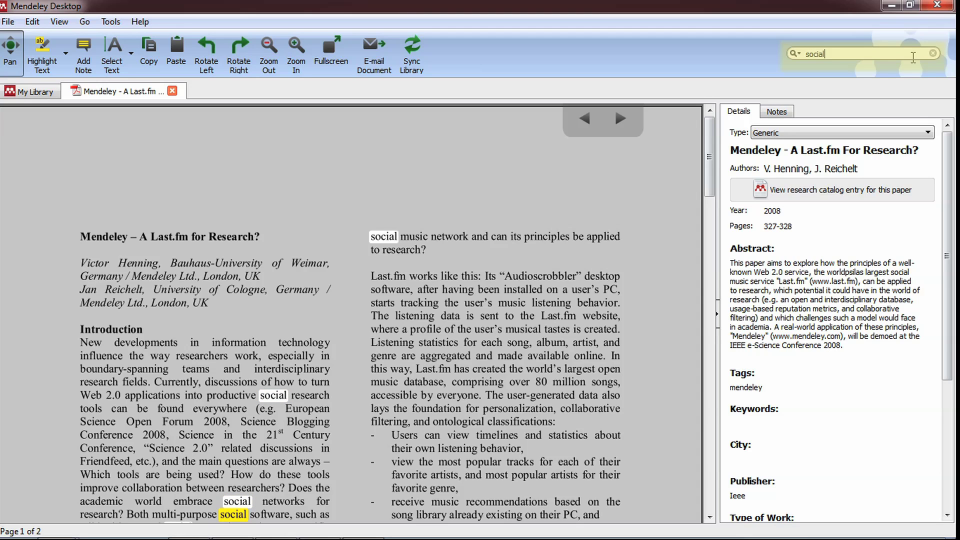
key(Return)
key(Return)
key(Return)
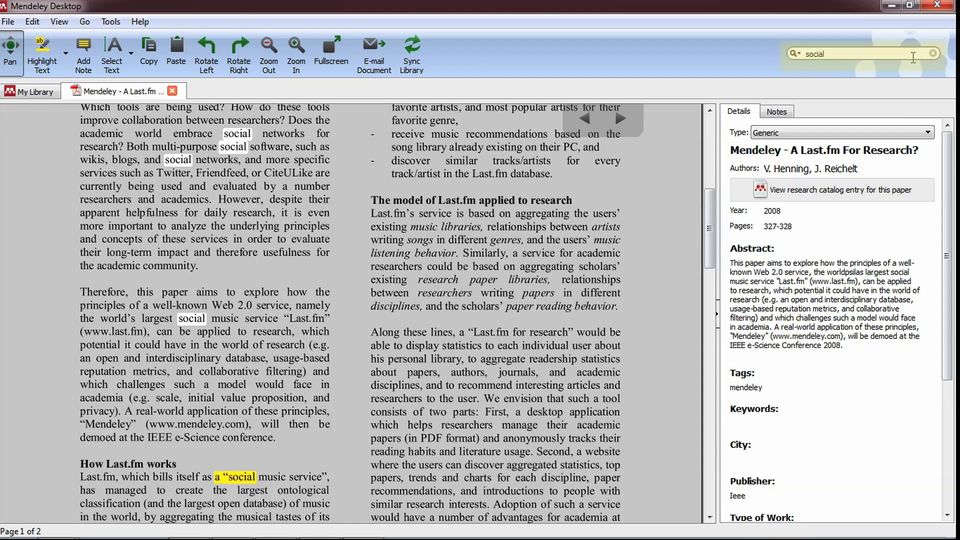
click(623, 118)
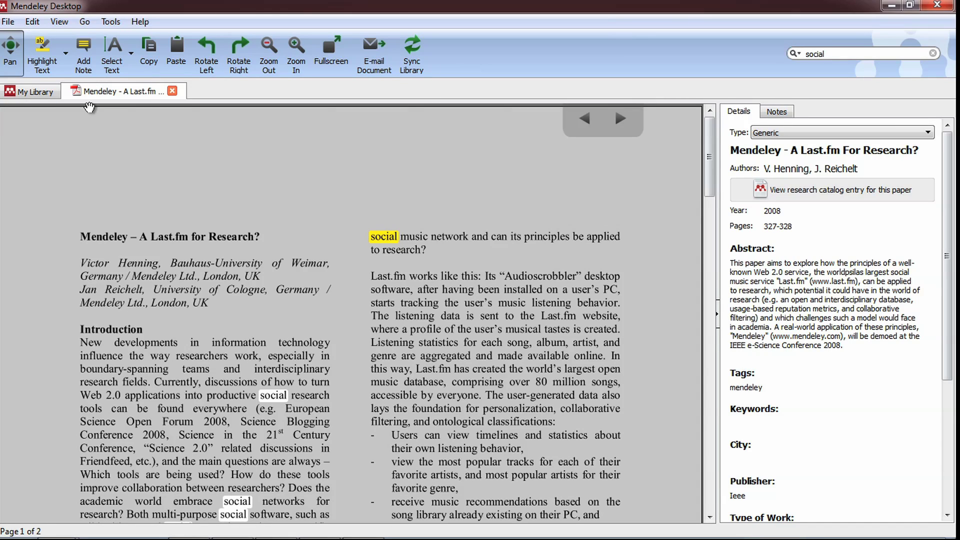
Back in the full library, search tag:mendeley to narrow it to five tagged papers
click(29, 94)
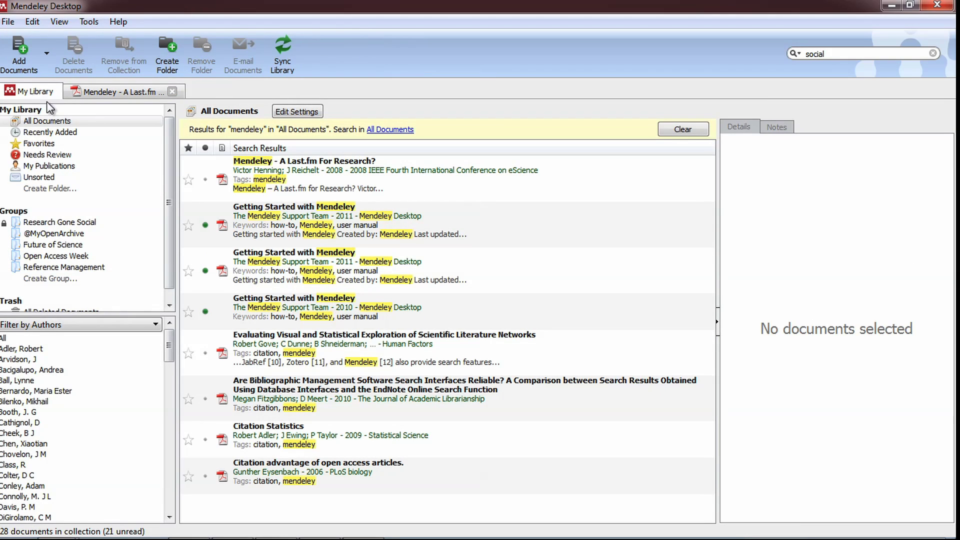
click(682, 130)
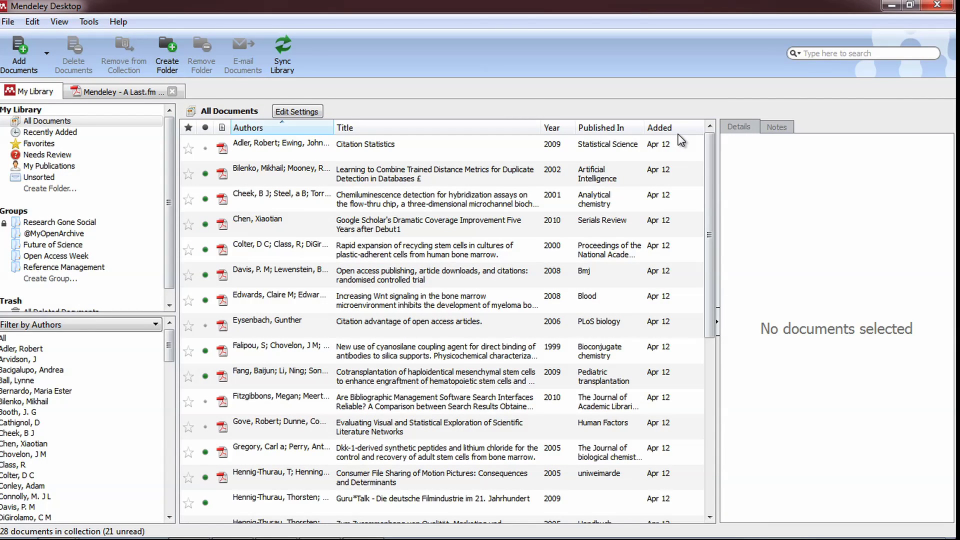
click(817, 53)
text(tag)
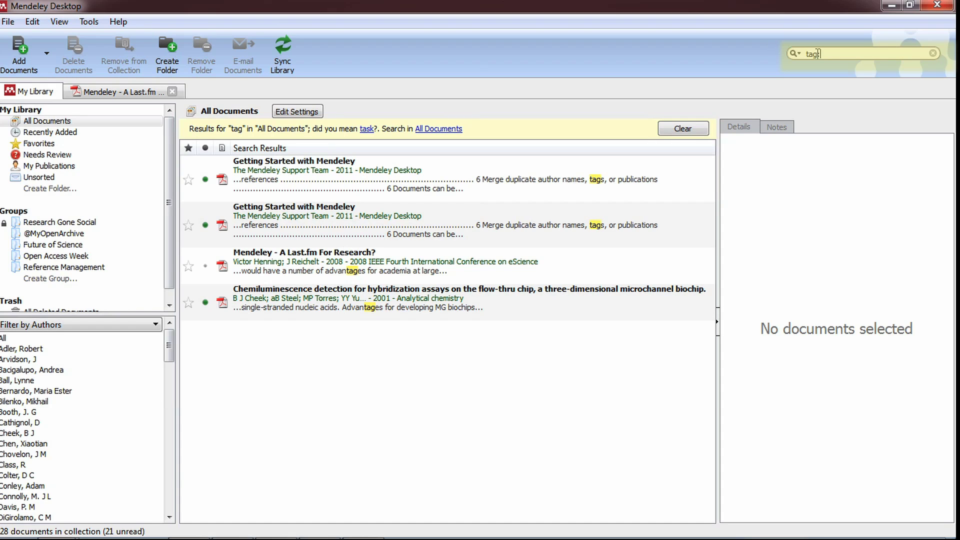
text(:mendeley)
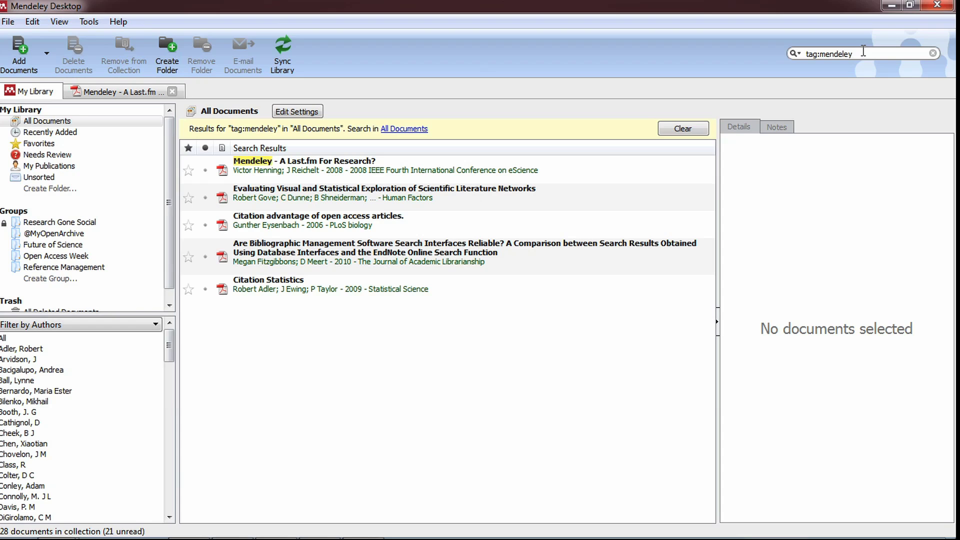
drag(864, 52, 802, 54)
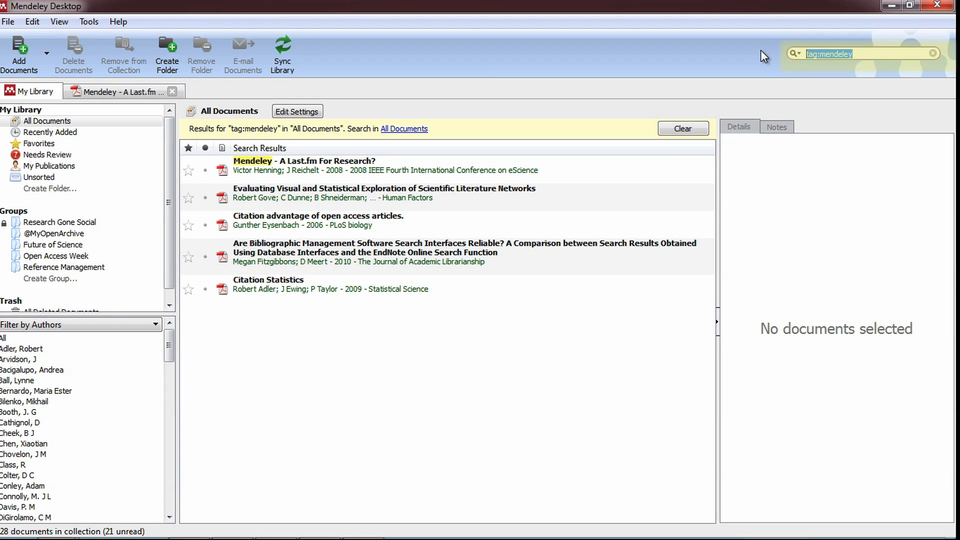
text(abstract:)
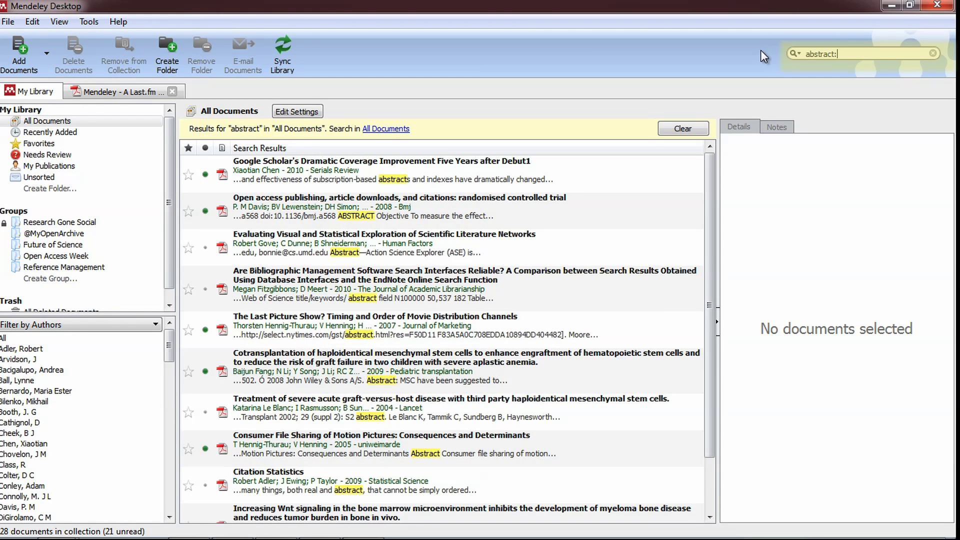
text(mendeley)
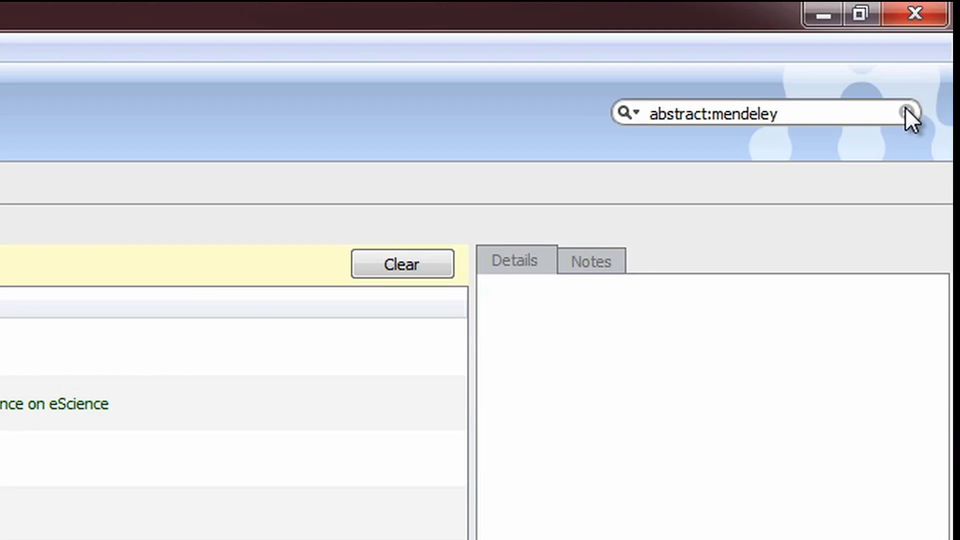
Clear the abstract:mendeley search back to all 28 documents and review the search-field list
click(909, 116)
click(631, 114)
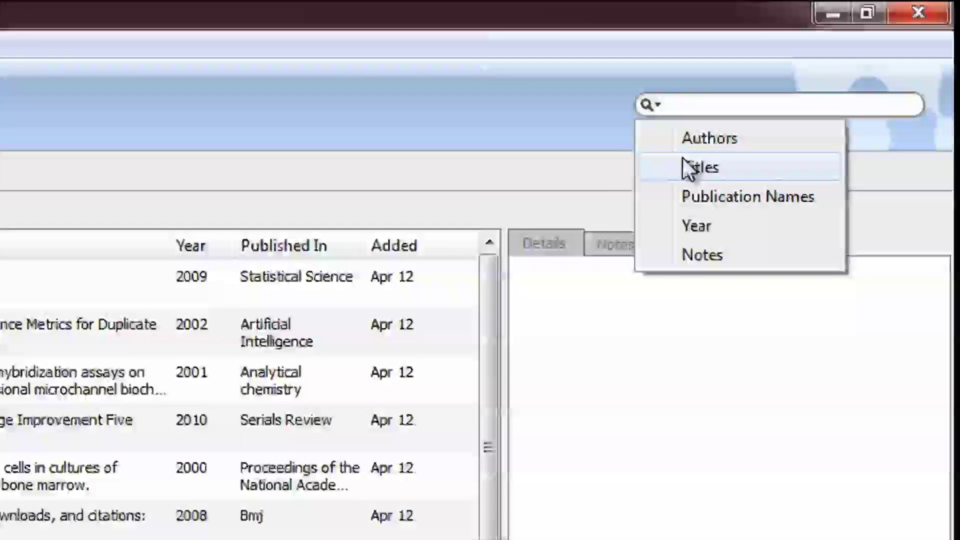
click(716, 93)
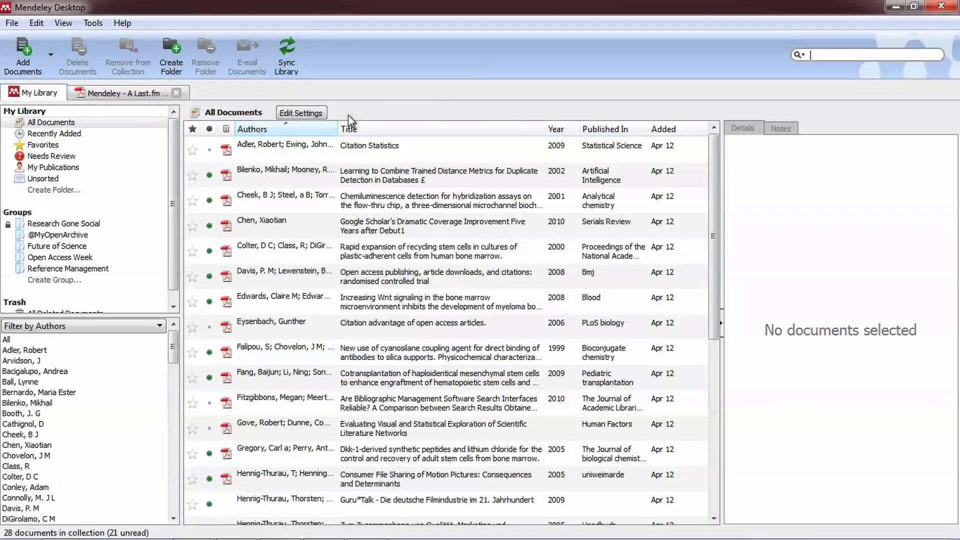
Search the Research Gone Social group's documents for 'mendeley' and open the Last.fm paper
click(63, 224)
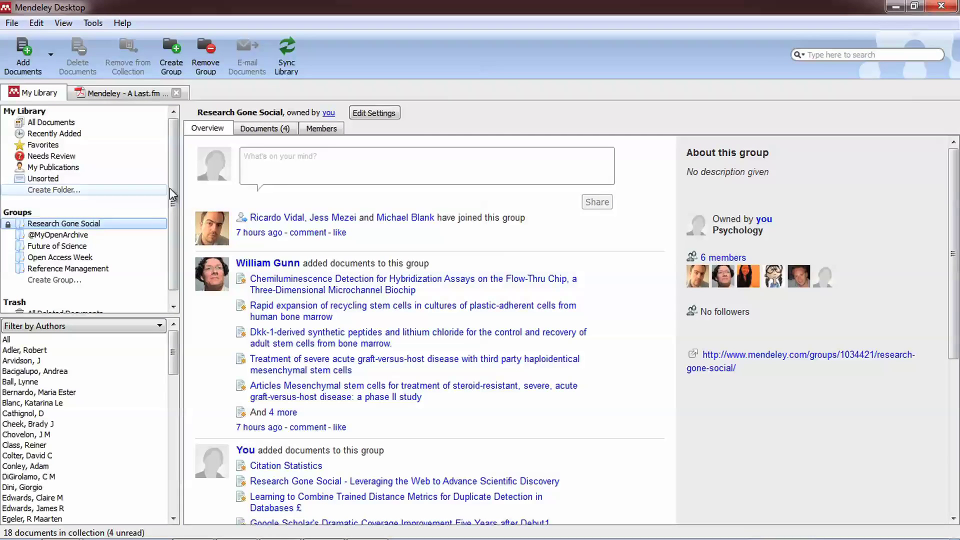
click(264, 129)
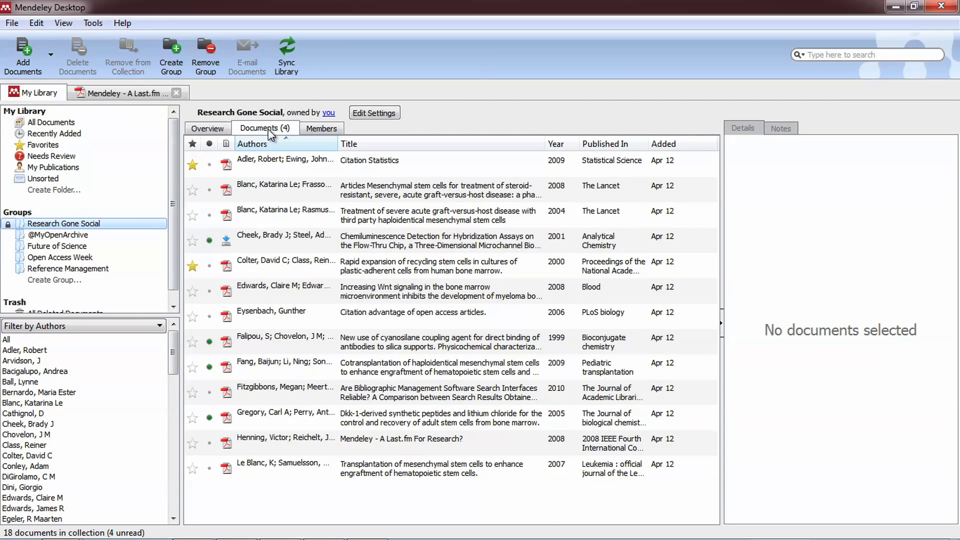
click(830, 55)
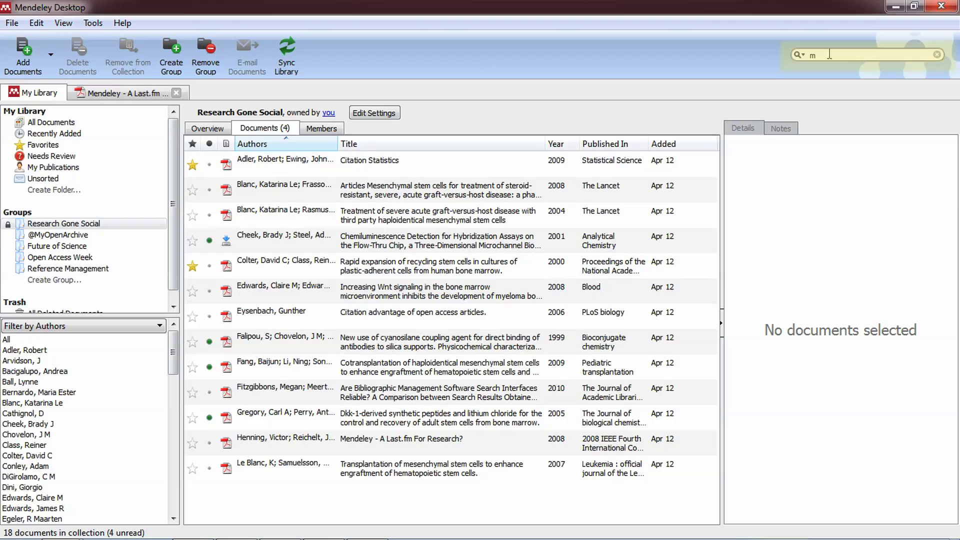
text(mendeley)
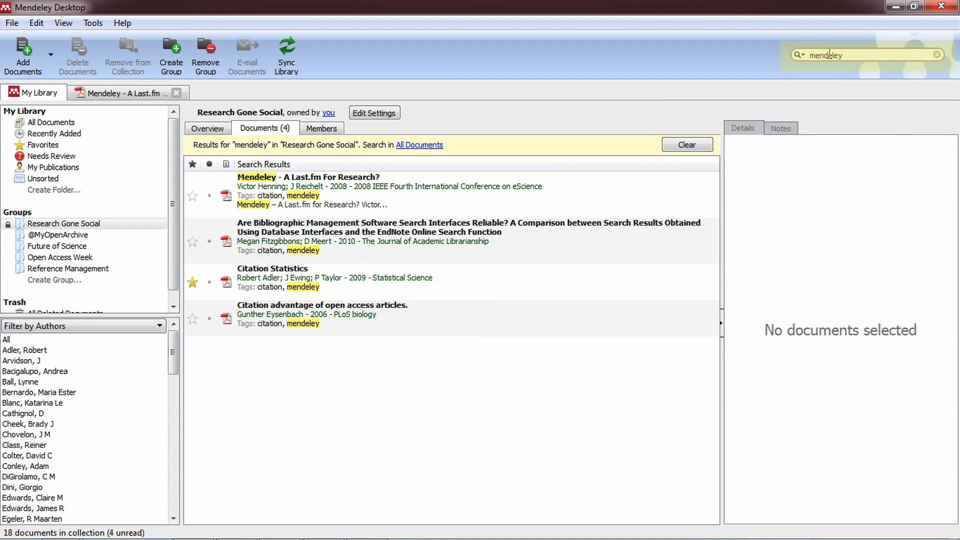
double_click(398, 186)
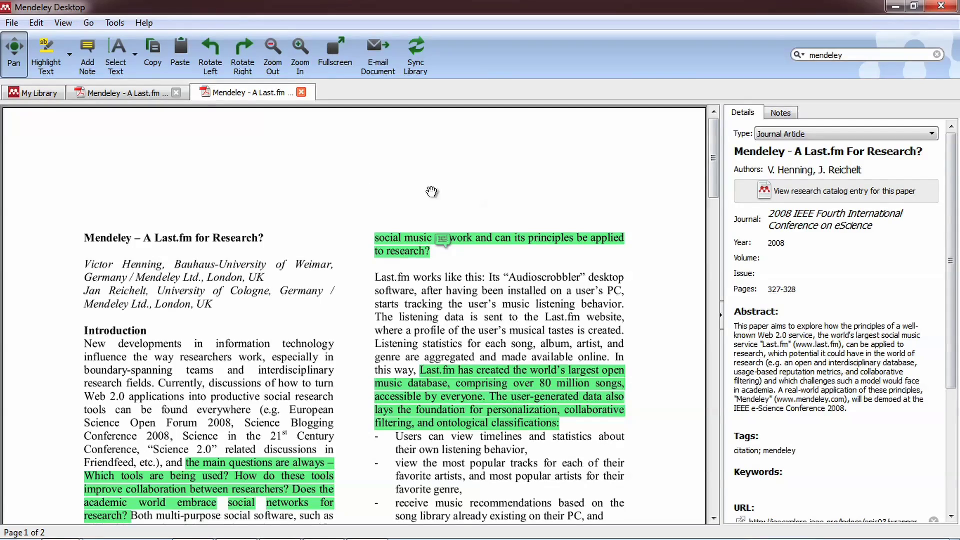
mouse_move(716, 153)
mouse_down()
mouse_move(716, 192)
mouse_move(715, 132)
mouse_up()
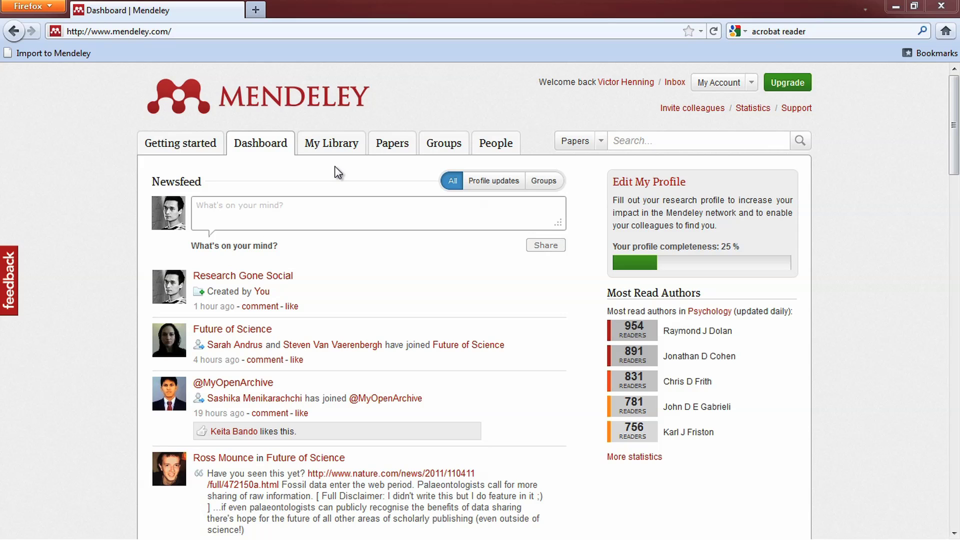
Search the web library for 'mendeley', listing four documents including the Last.fm paper
click(331, 144)
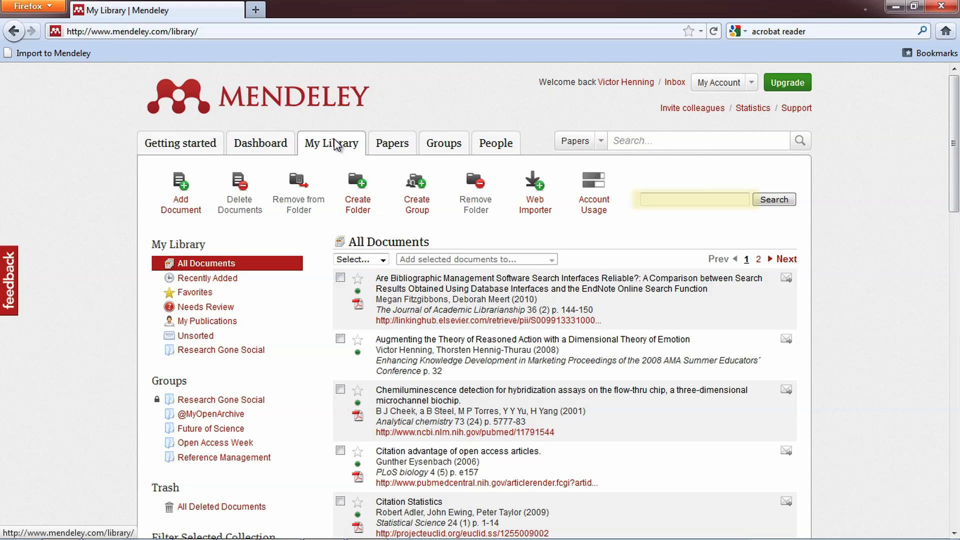
click(690, 199)
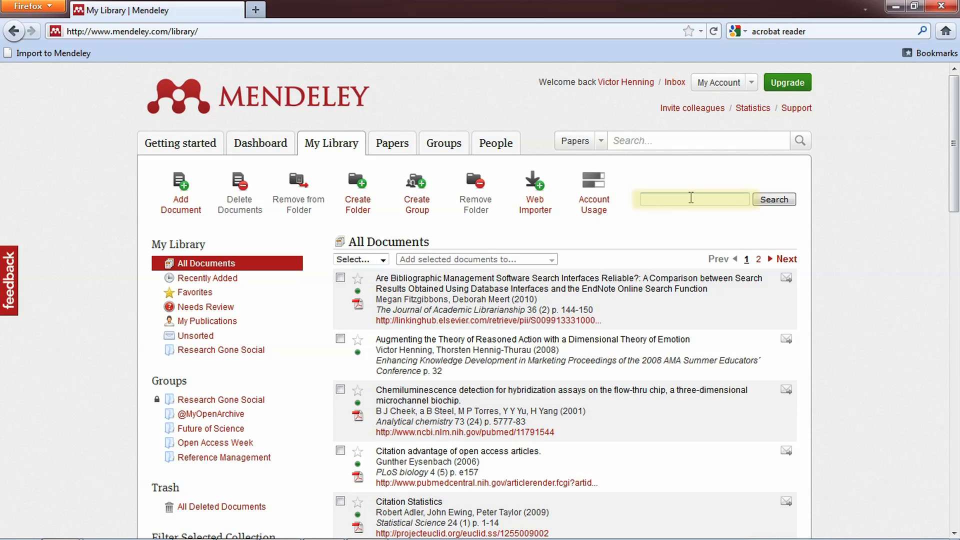
text(mendel)
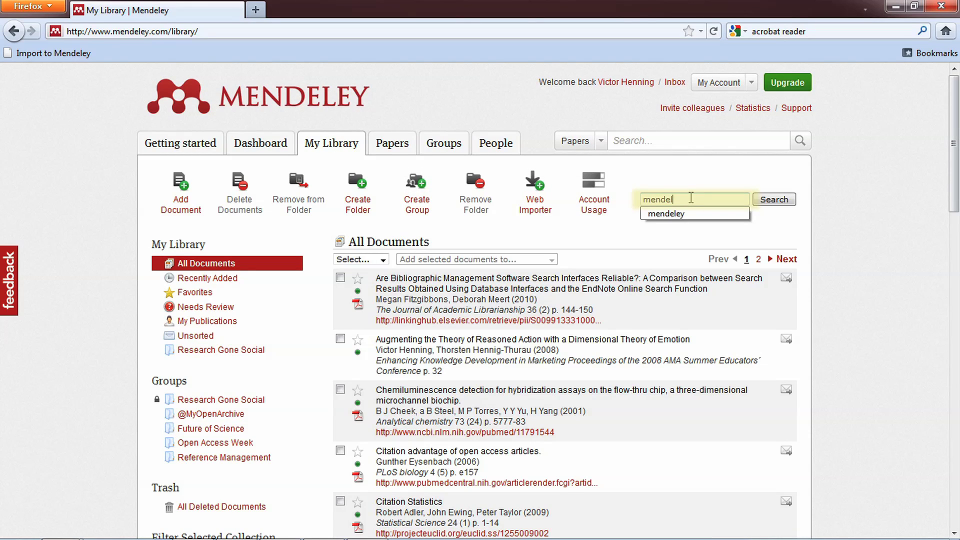
text(ey)
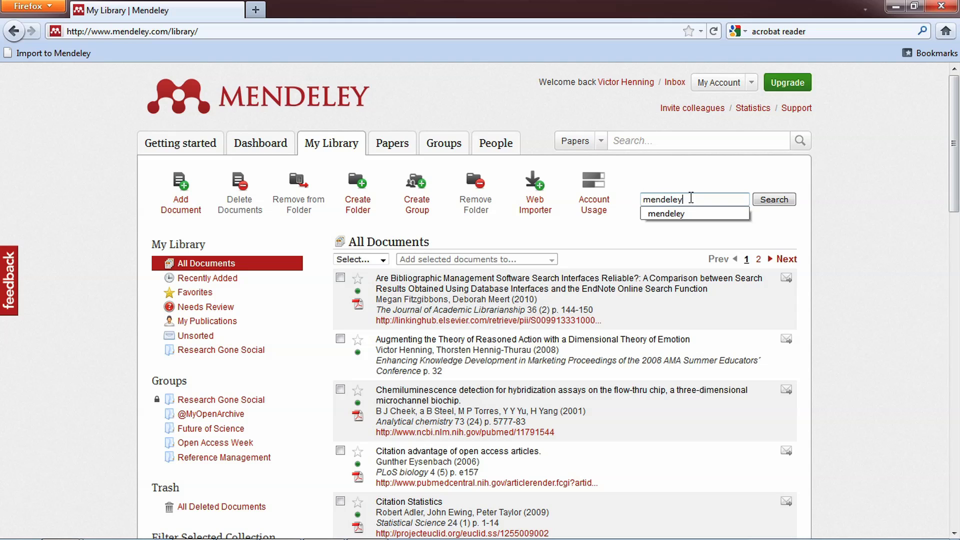
key(Return)
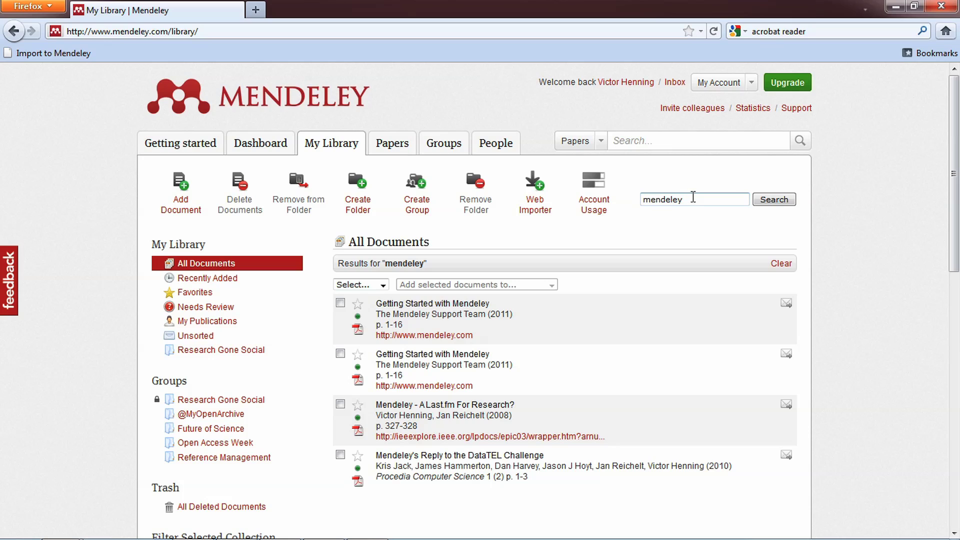
Run a Papers-only catalog search for 'scientific problem', returning over a million results
click(701, 140)
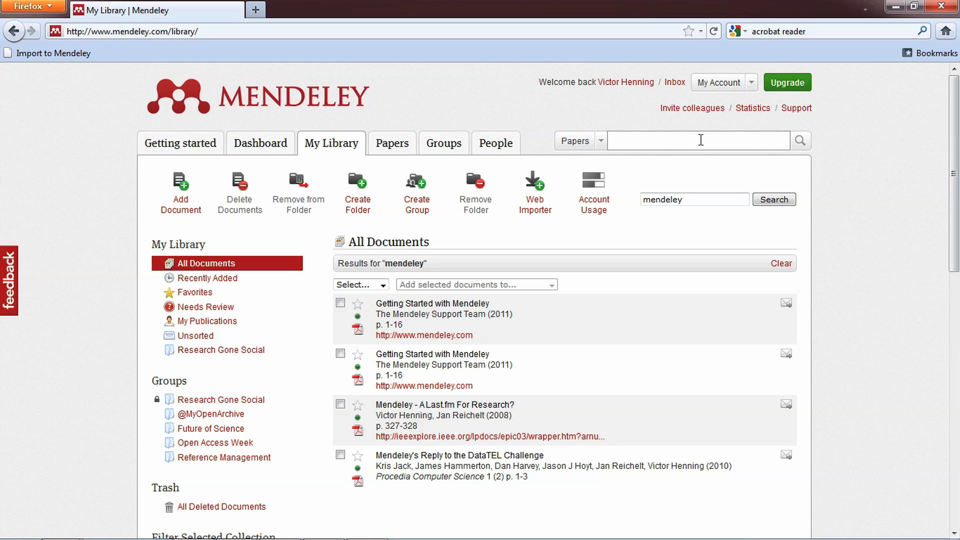
text(sci)
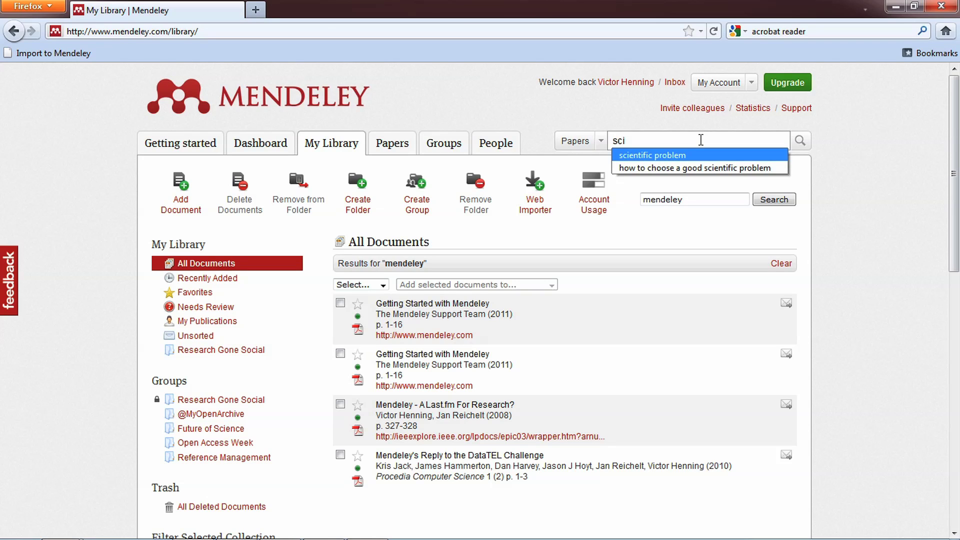
key(Return)
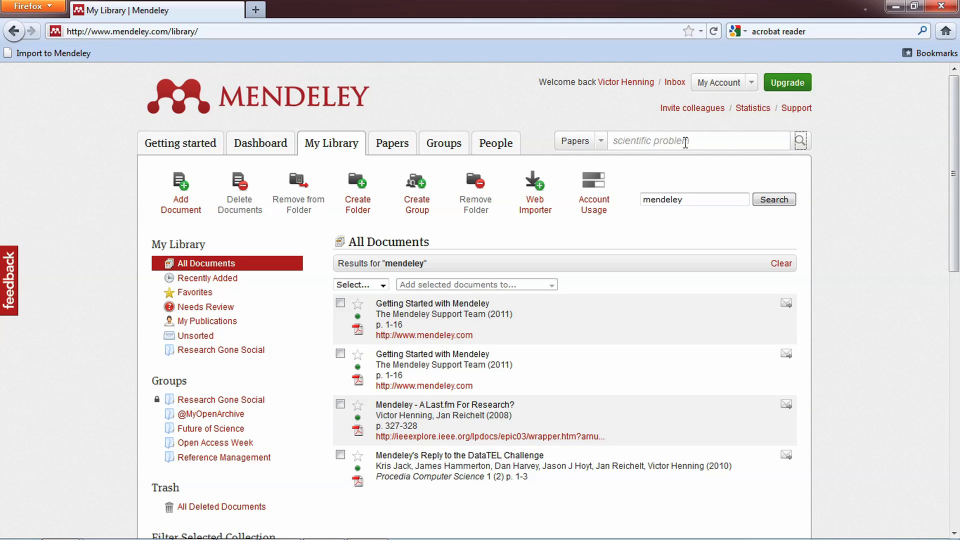
click(583, 140)
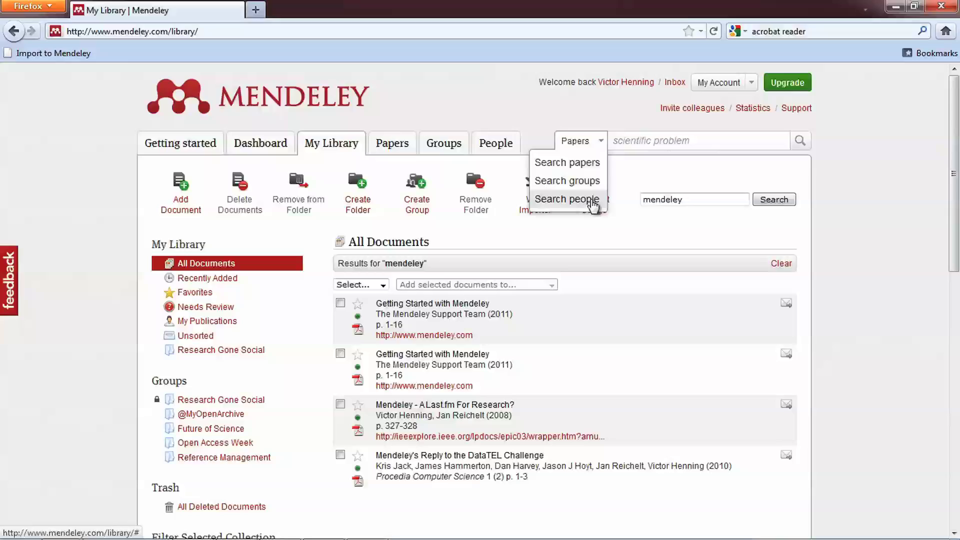
click(568, 162)
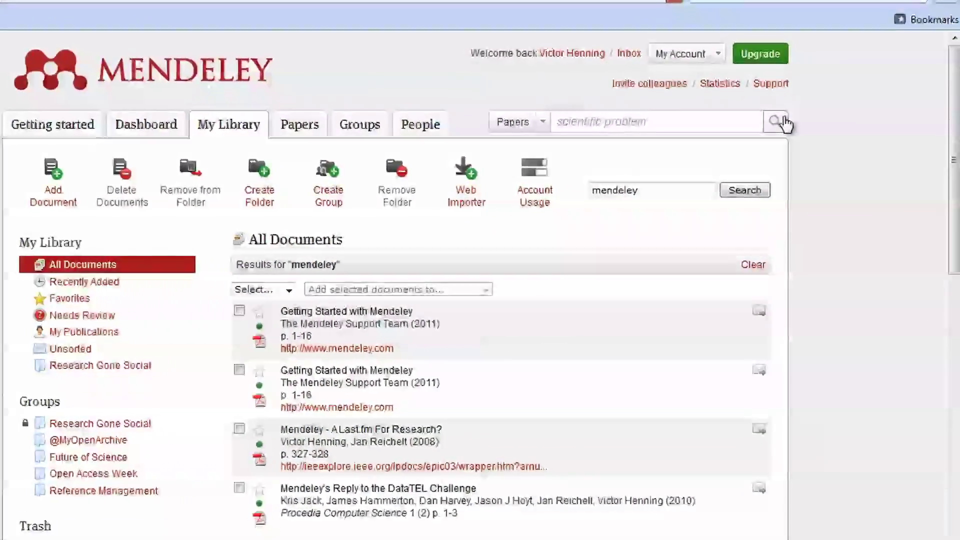
click(784, 126)
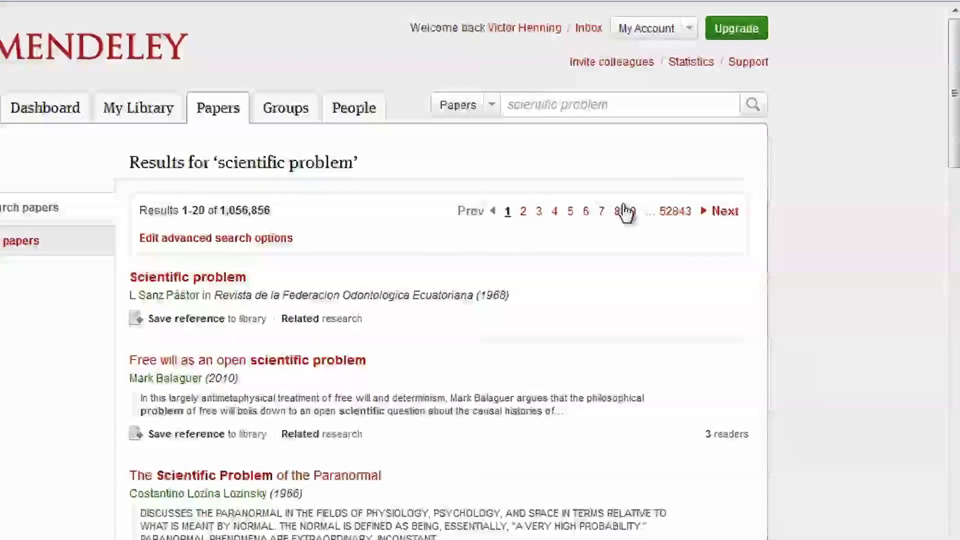
Limit the advanced search to author Alon and Biological Sciences, leaving 61 results
click(223, 242)
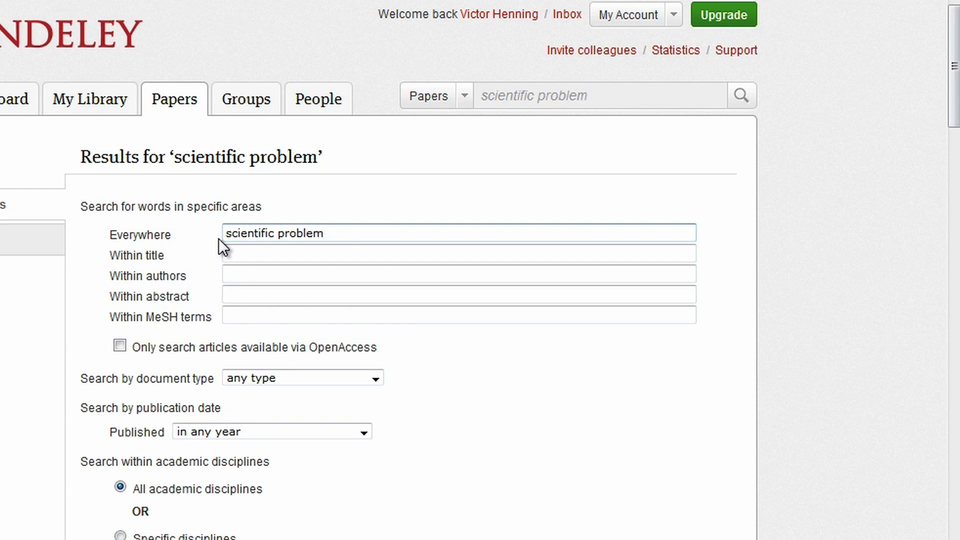
key(Tab)
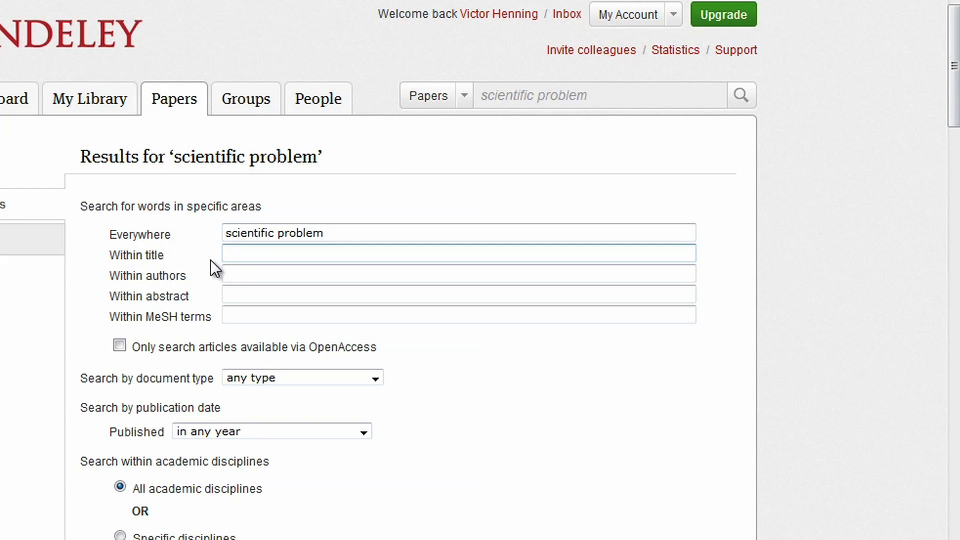
click(255, 277)
text(Alon)
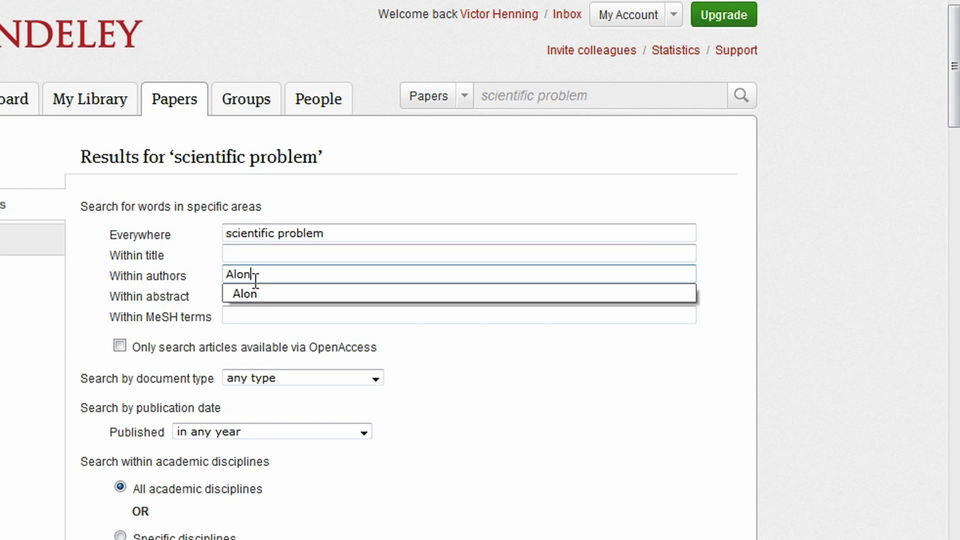
key(Tab)
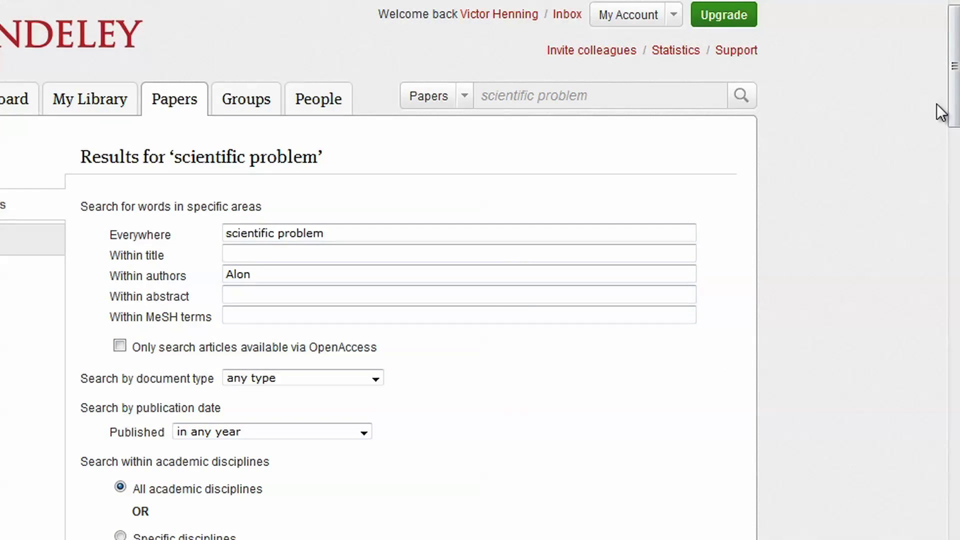
scroll(480, 301, down, 6)
scroll(480, 300, down, 6)
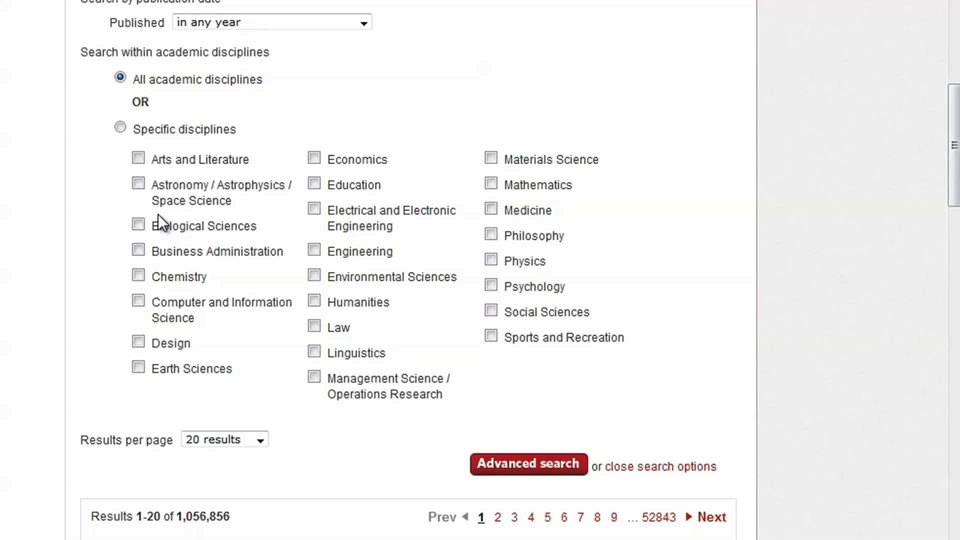
click(138, 226)
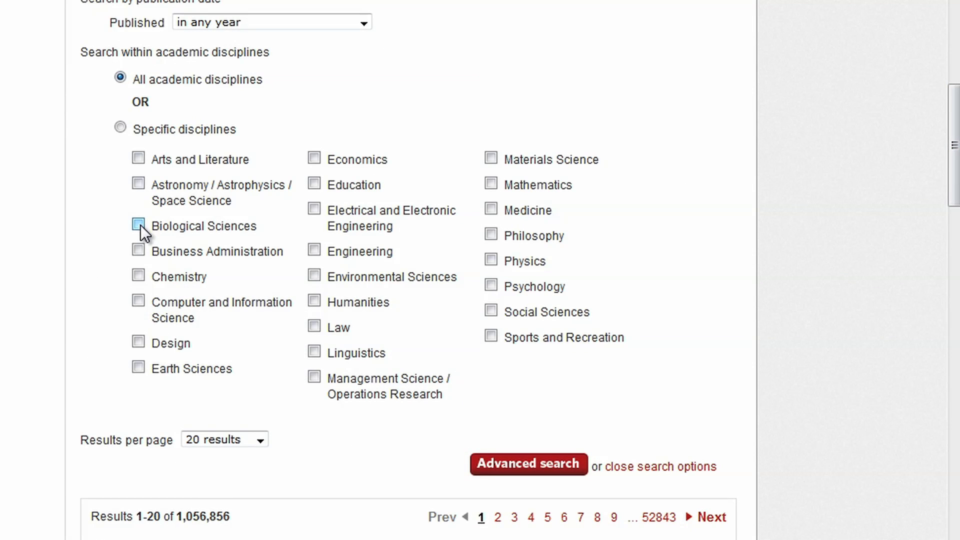
click(527, 465)
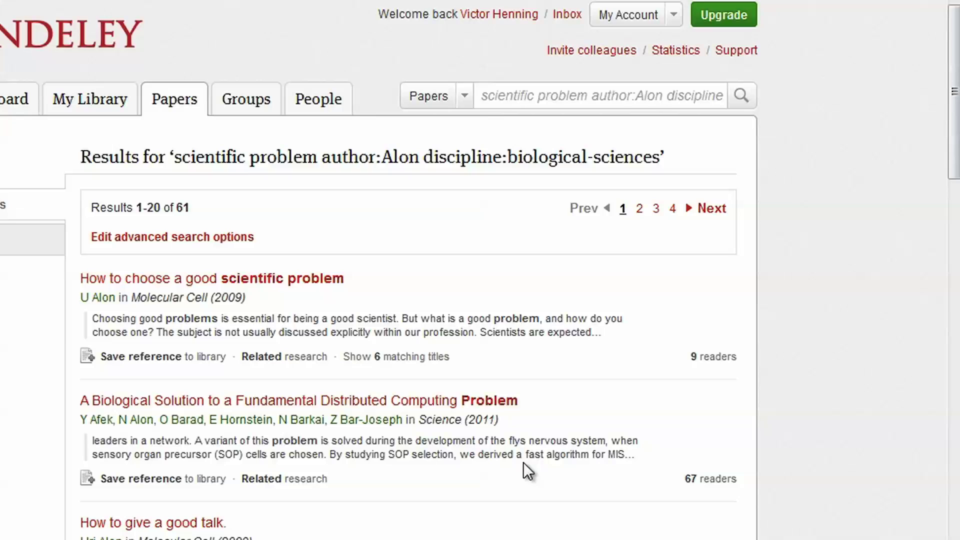
Open Alon's 'How to choose a good scientific problem' page and check its 'Find this paper at' list
click(245, 282)
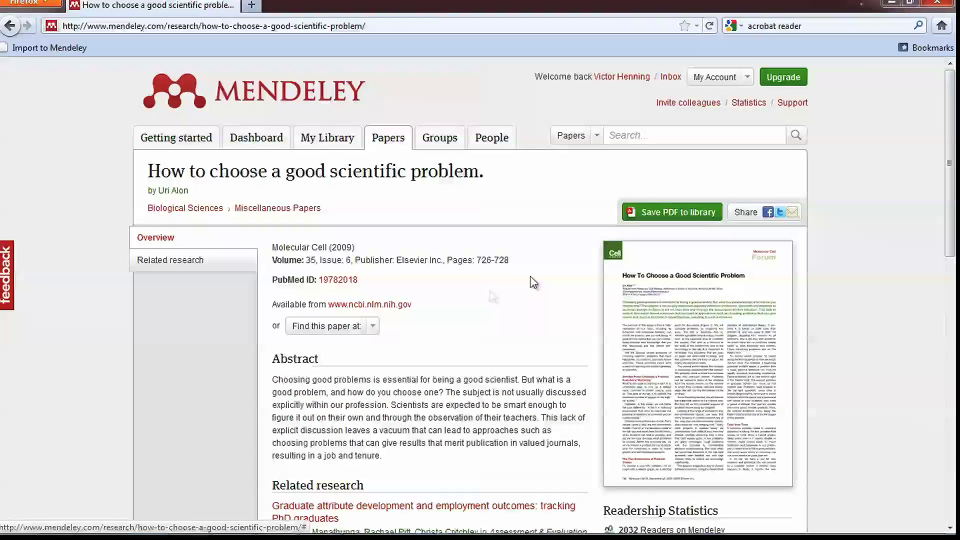
click(370, 326)
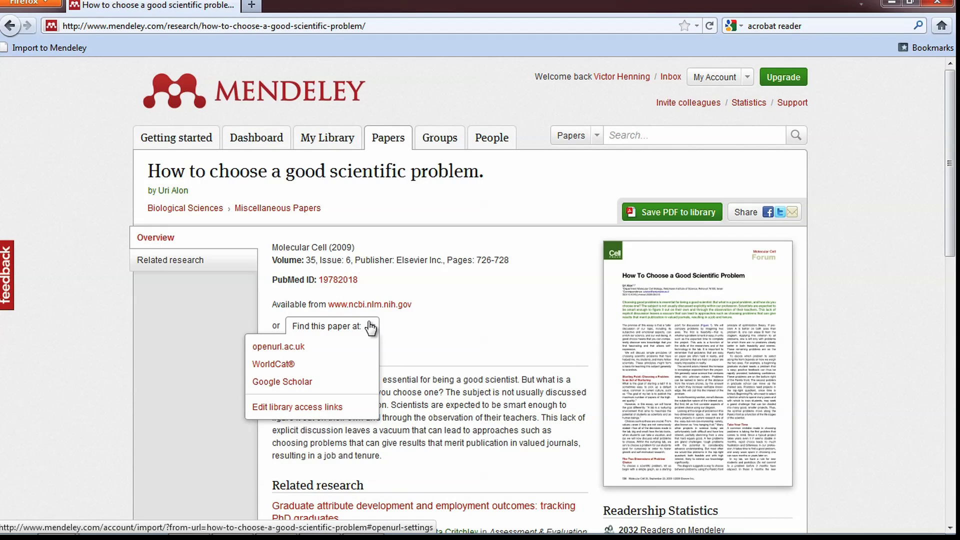
click(371, 325)
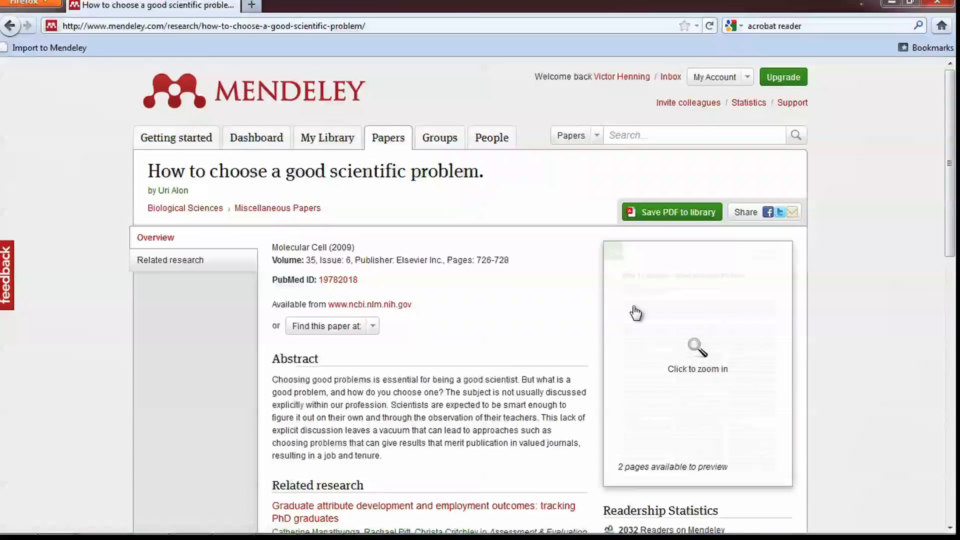